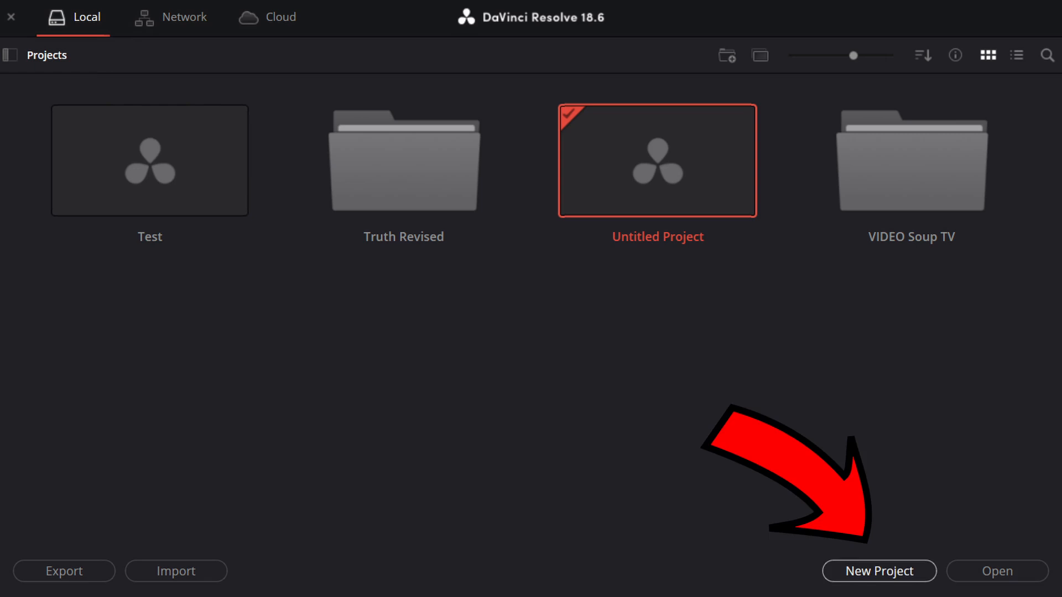
Create a new project named "The Commute".
left_click(879, 571)
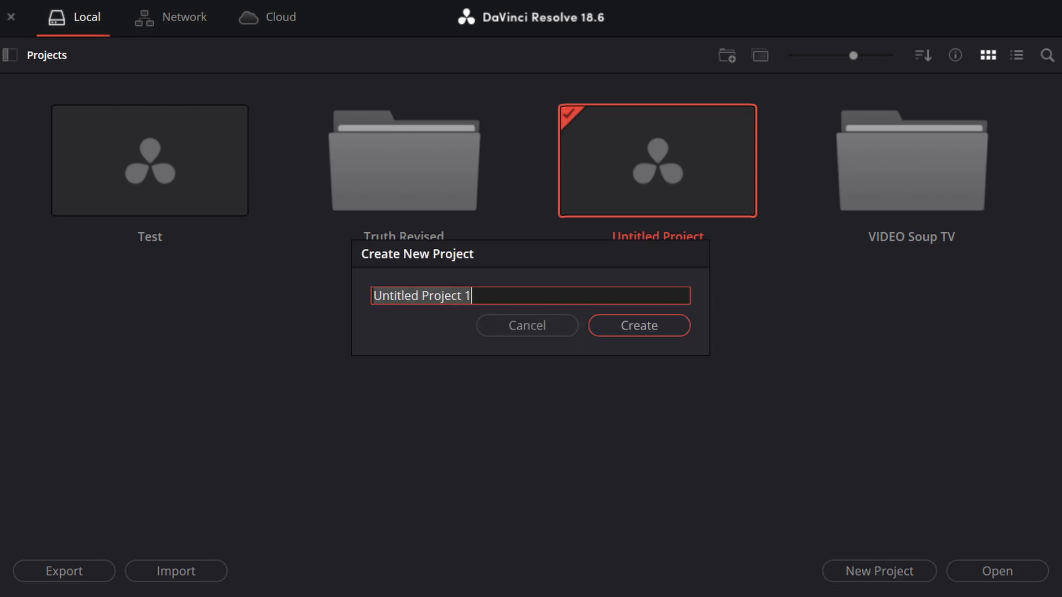
key("BackSpace")
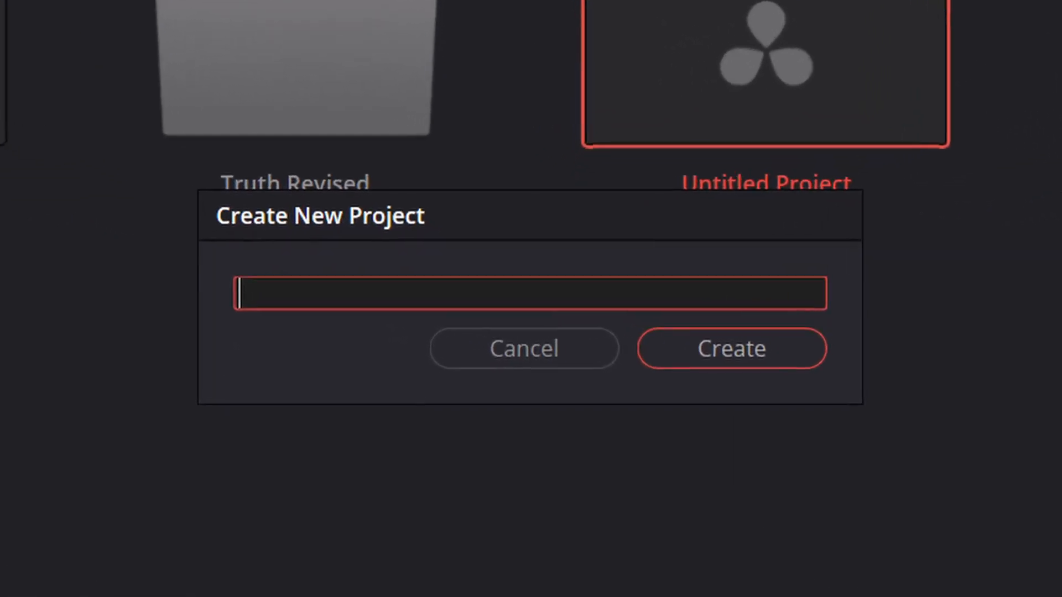
type("The Commute")
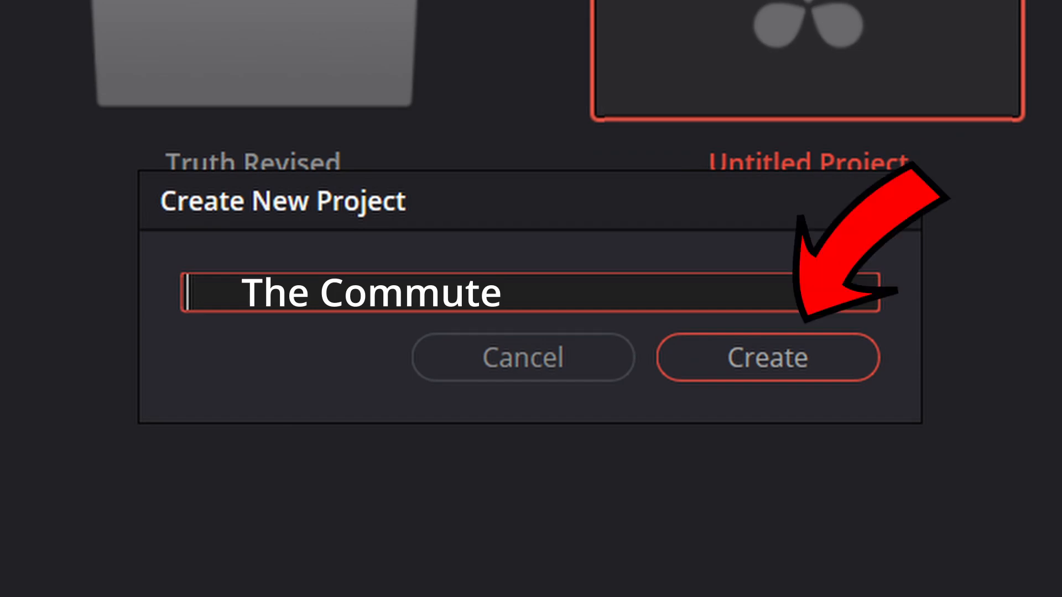
key("Return")
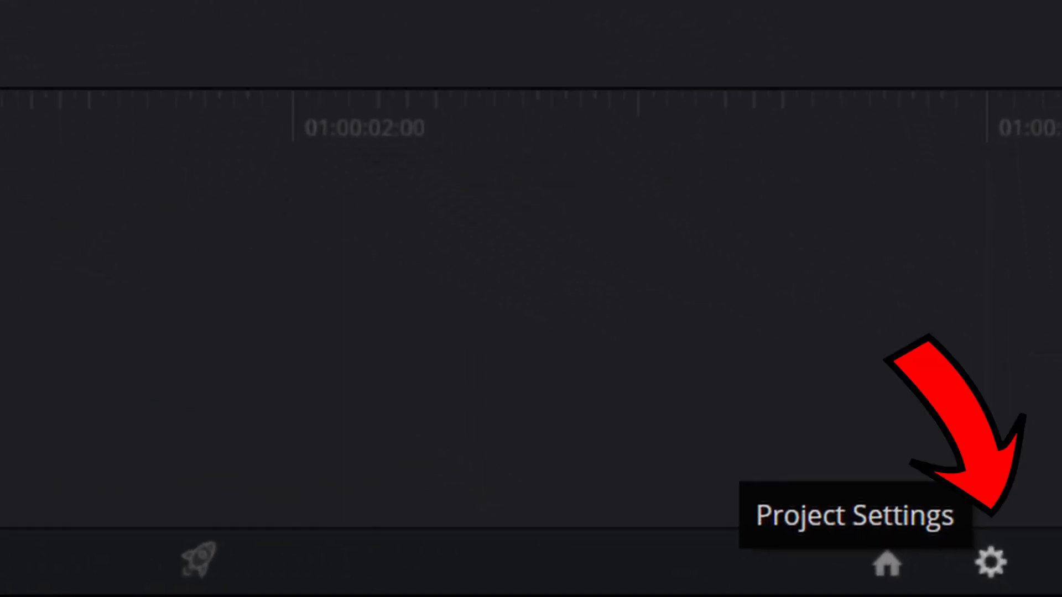
Set background caching to start after 1 in the project settings, and open the Memory and GPU system preferences.
left_click(990, 563)
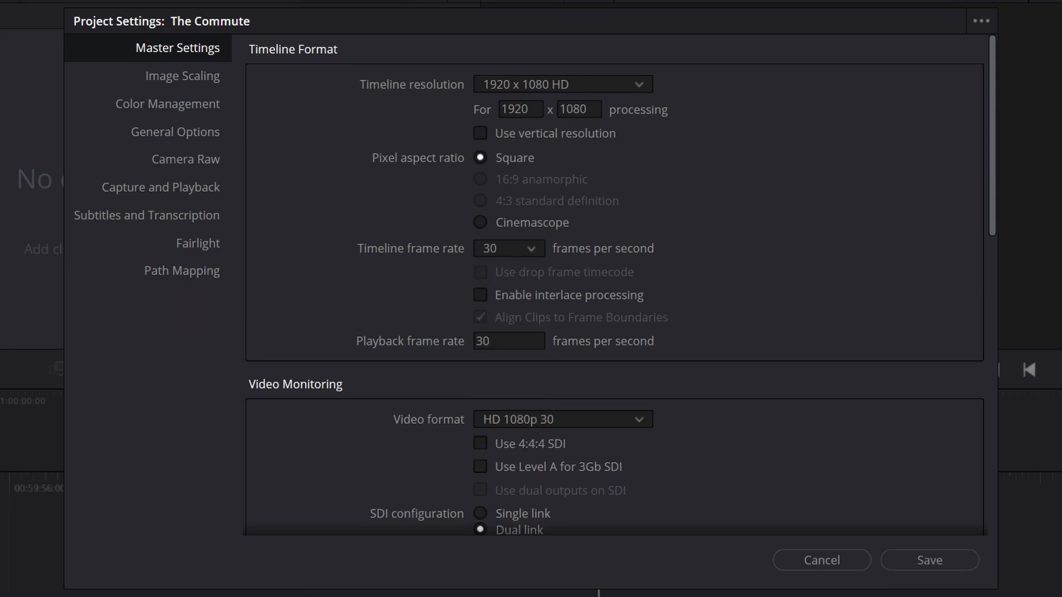
scroll(613, 285, "down", 10)
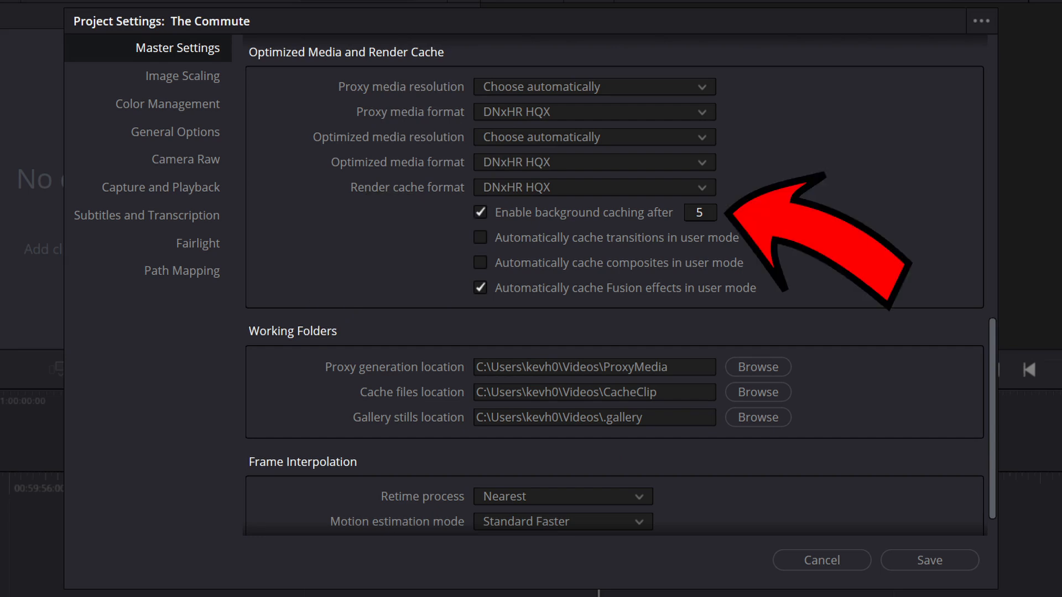
double_click(700, 212)
type("1")
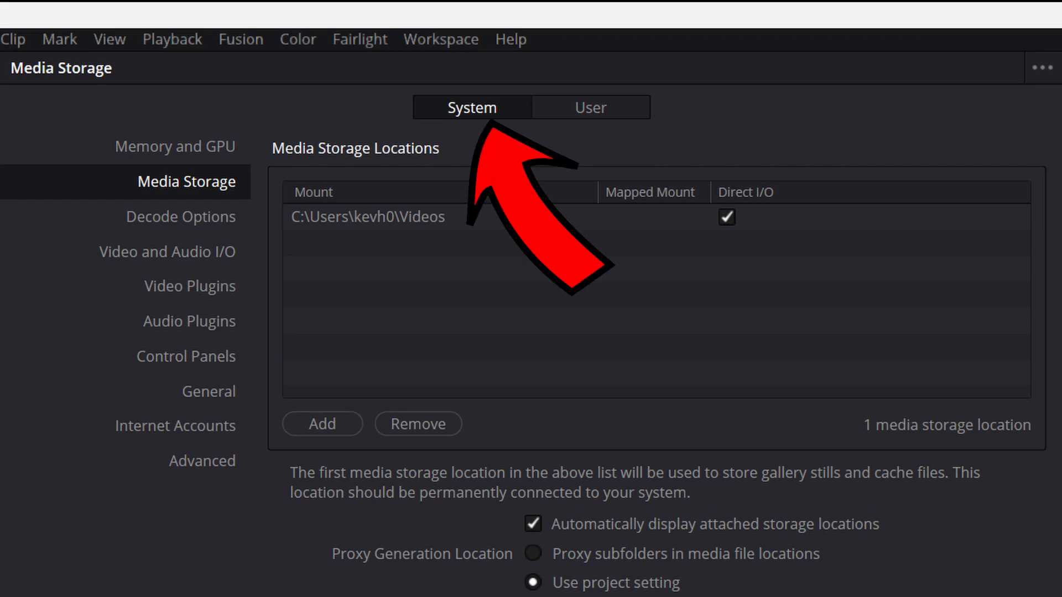
left_click(176, 147)
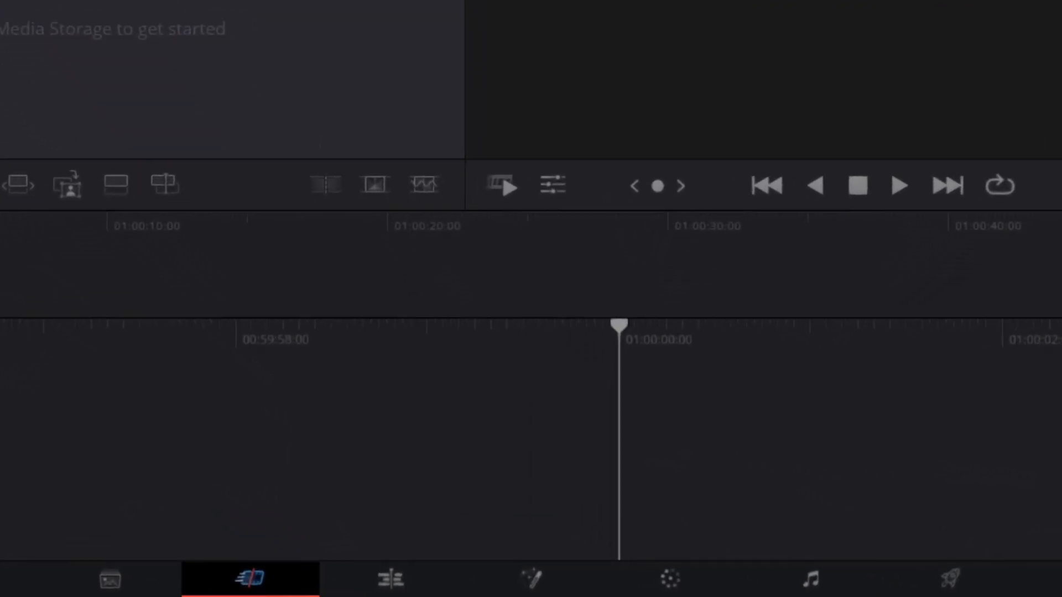
Tour the workspace pages in order: Media, Cut, Edit, Fusion, Color, Fairlight and Deliver.
left_click(110, 580)
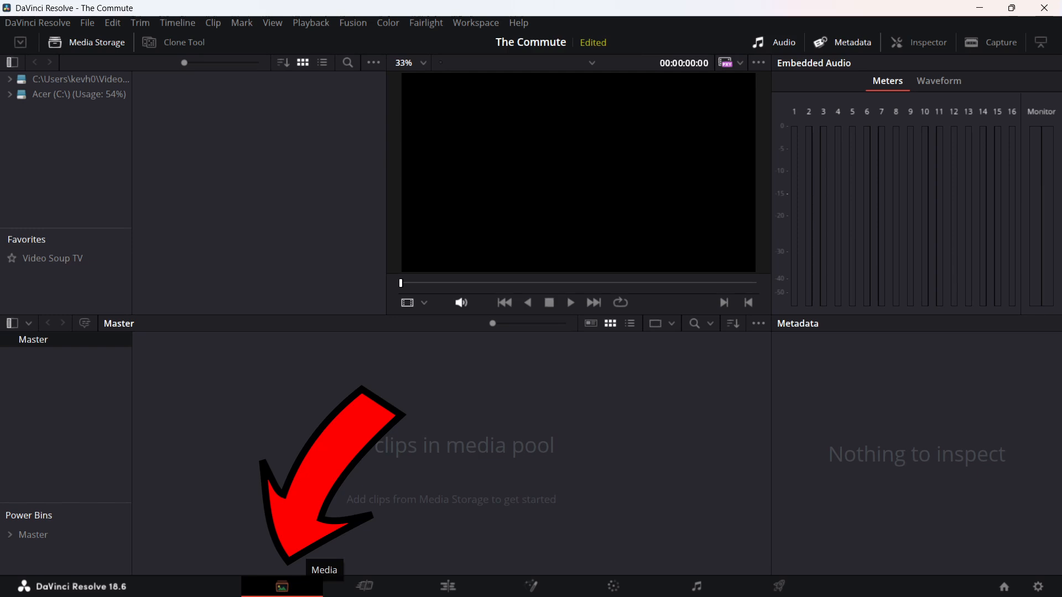
left_click(365, 586)
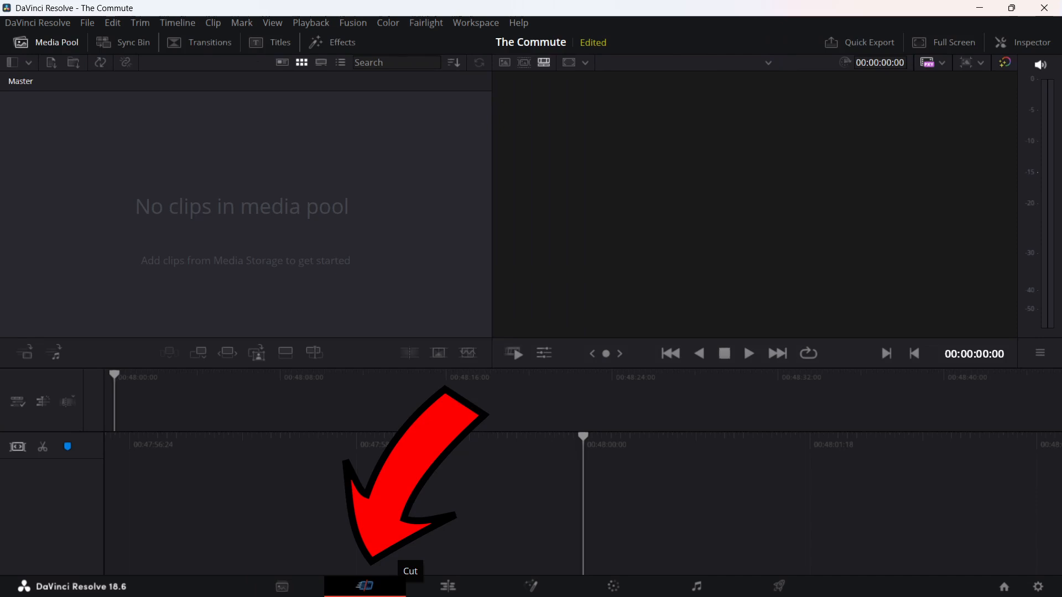
left_click(447, 586)
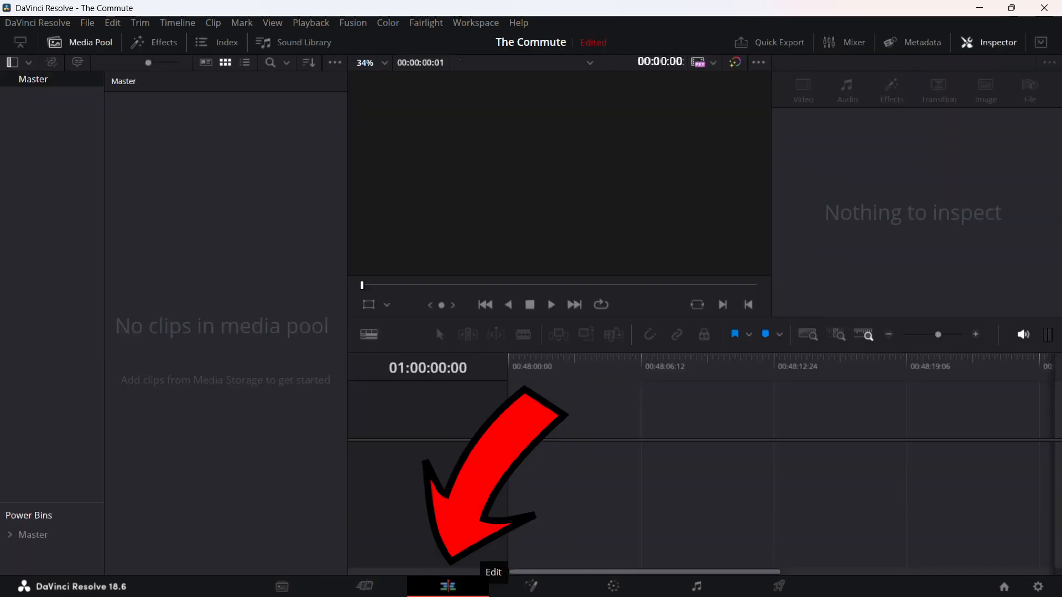
left_click(530, 586)
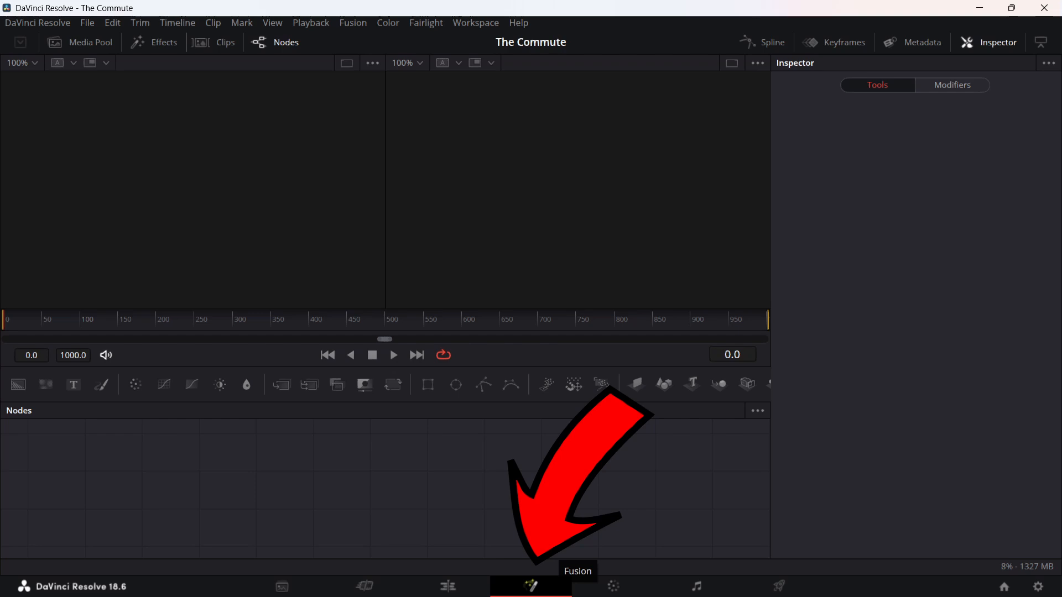
left_click(613, 586)
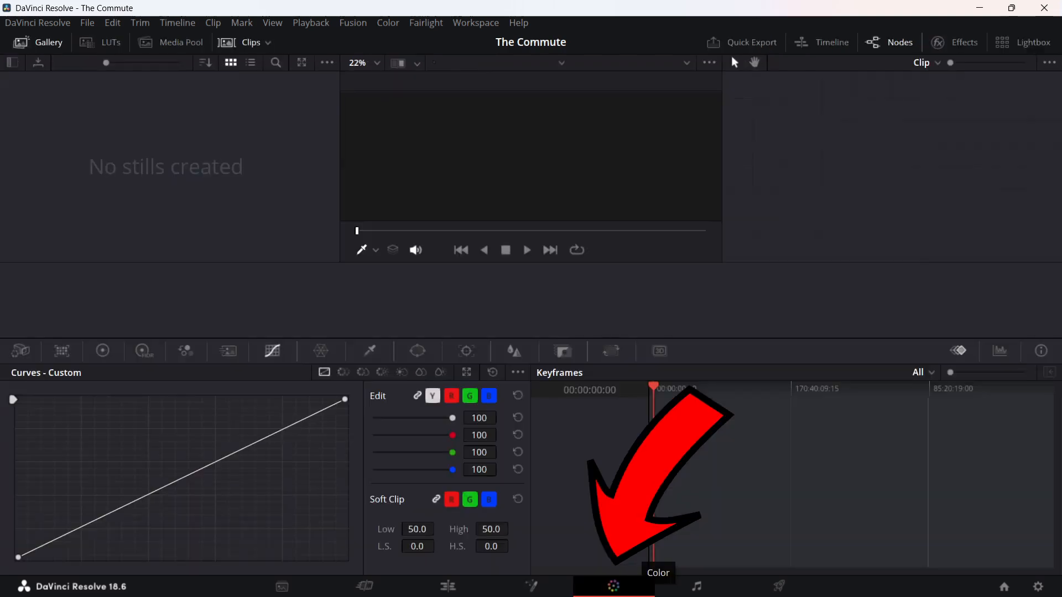
left_click(696, 586)
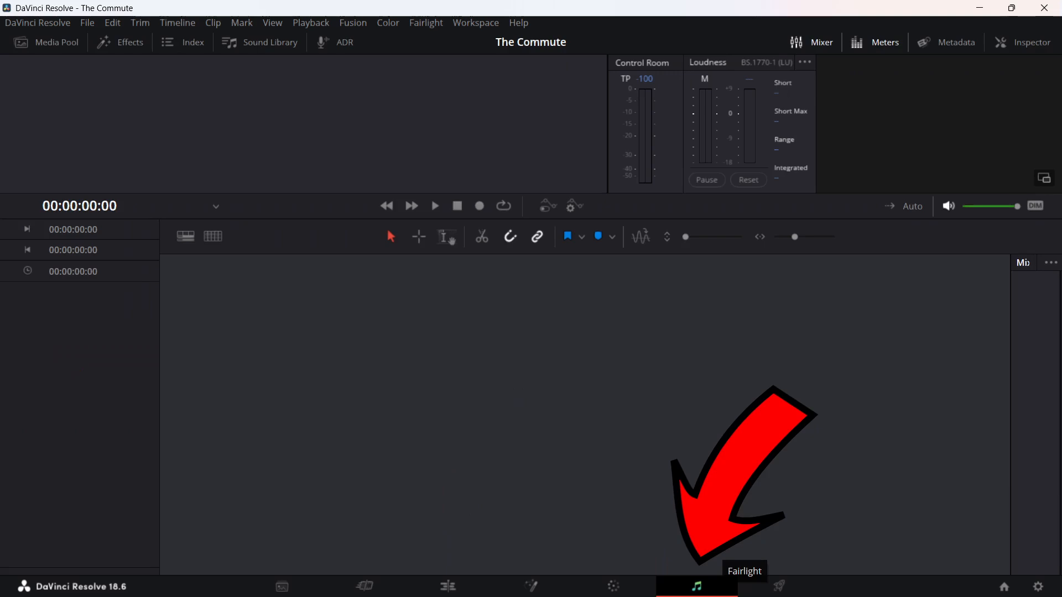
left_click(779, 586)
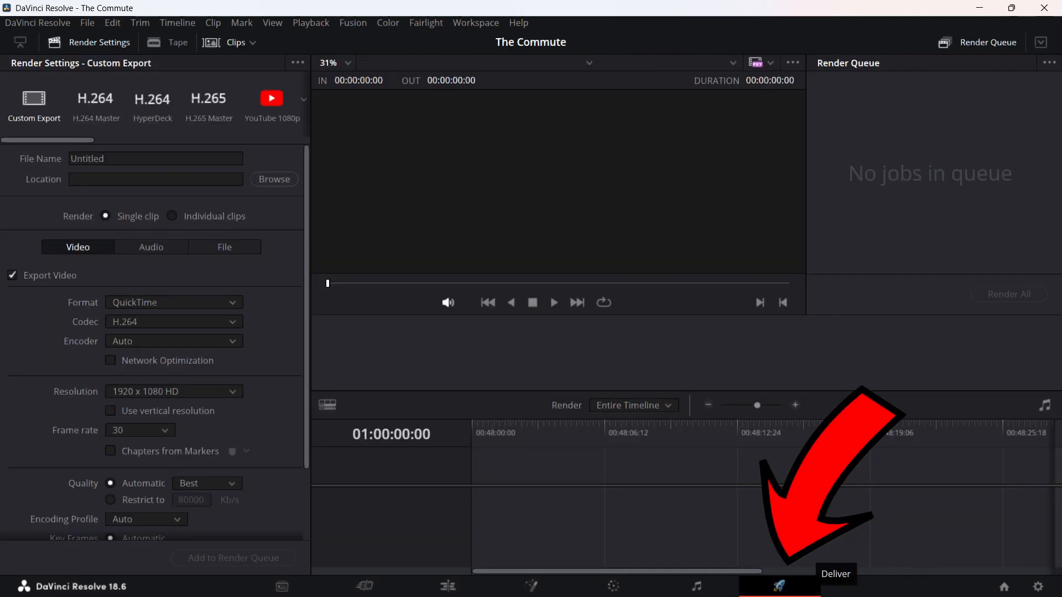
Go through all seven pages a second time, from Media to Deliver, examining each page's layout and purpose.
left_click(282, 586)
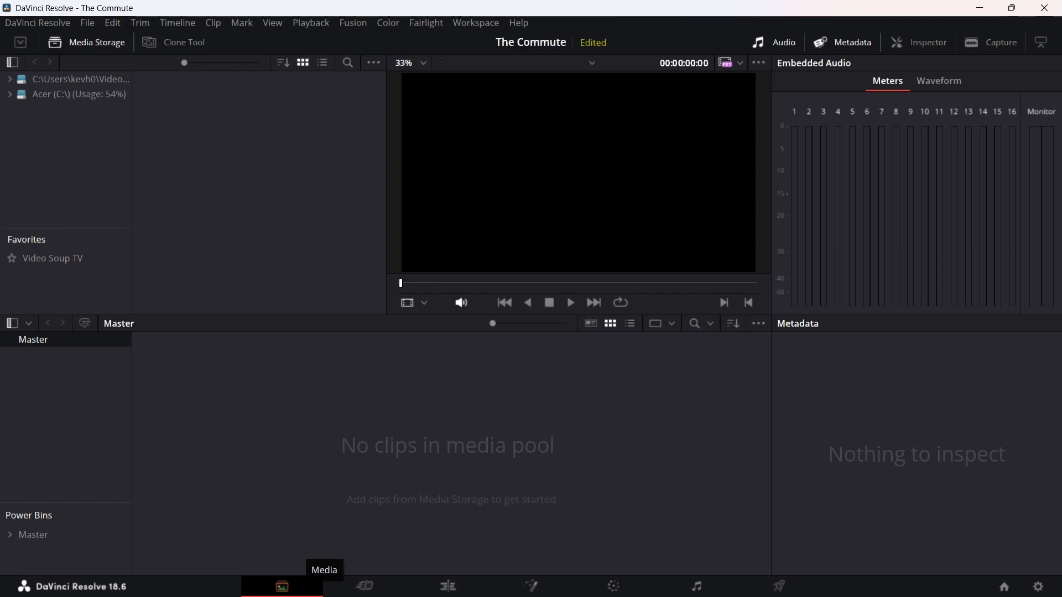
left_click(365, 586)
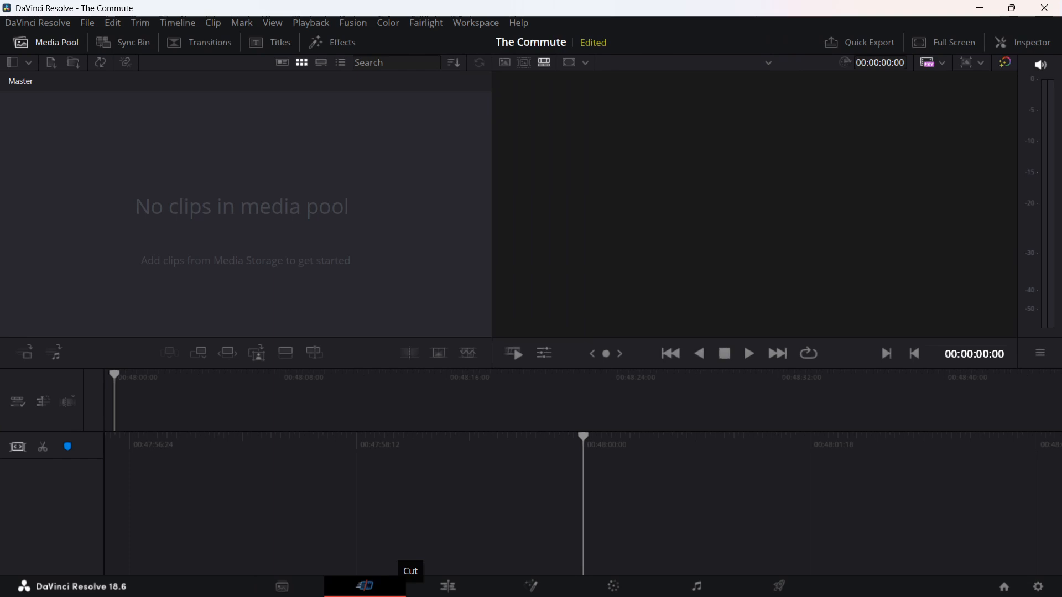
left_click(447, 586)
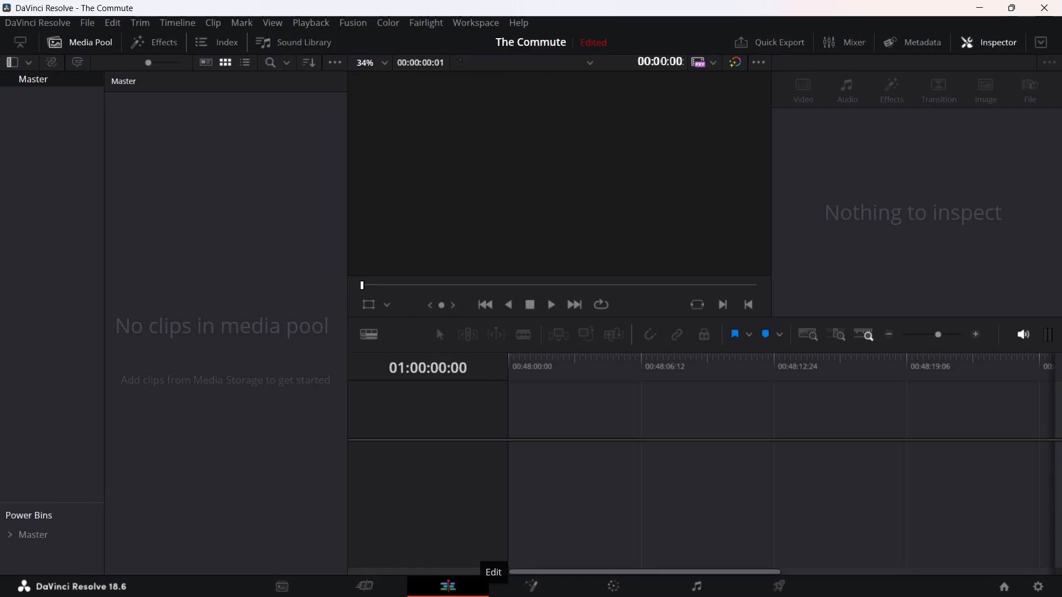
left_click(531, 586)
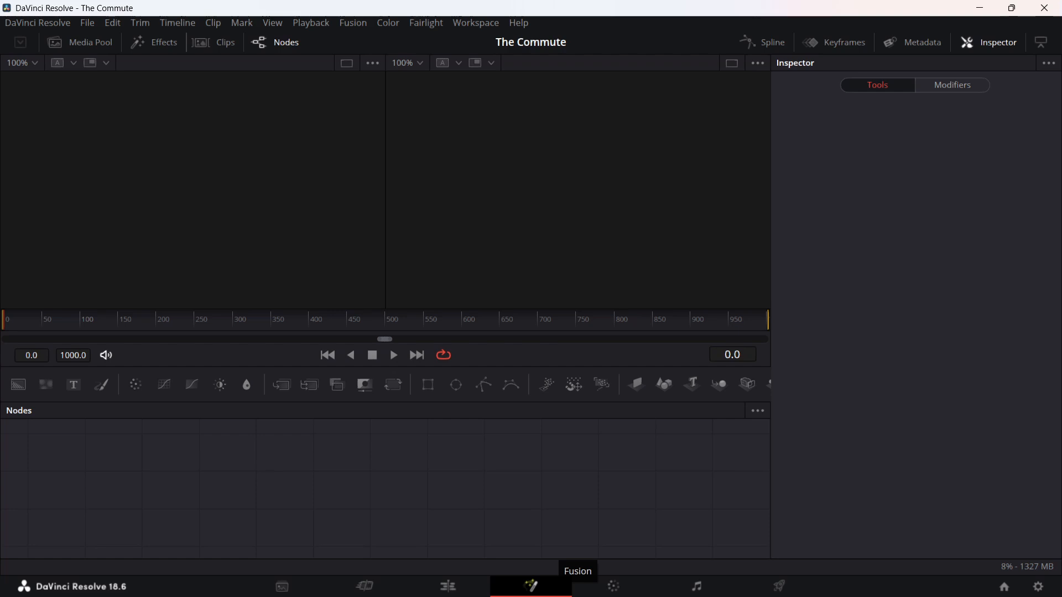
left_click(614, 586)
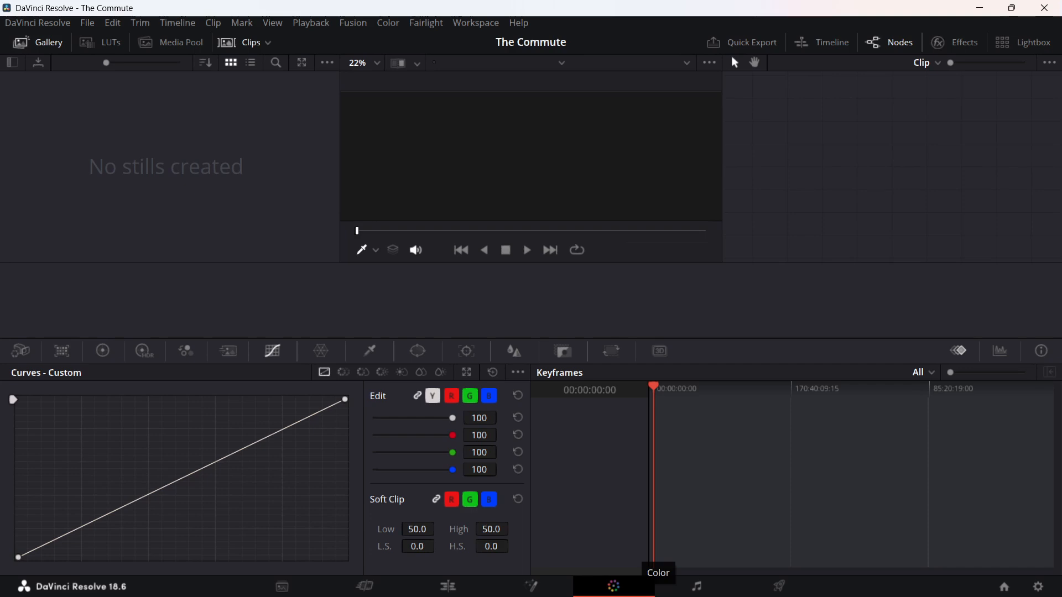
left_click(696, 586)
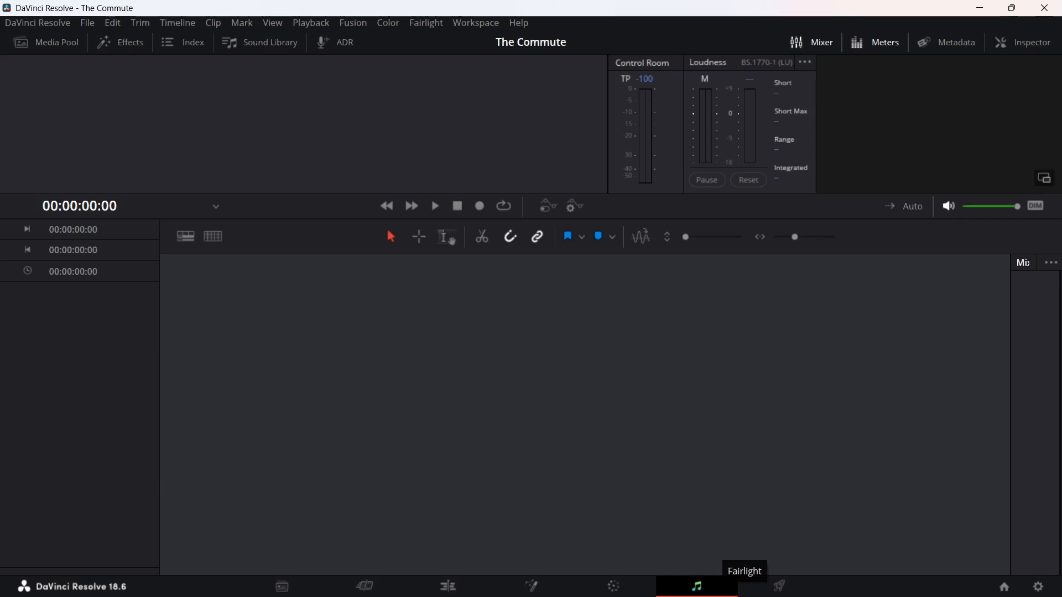
left_click(779, 586)
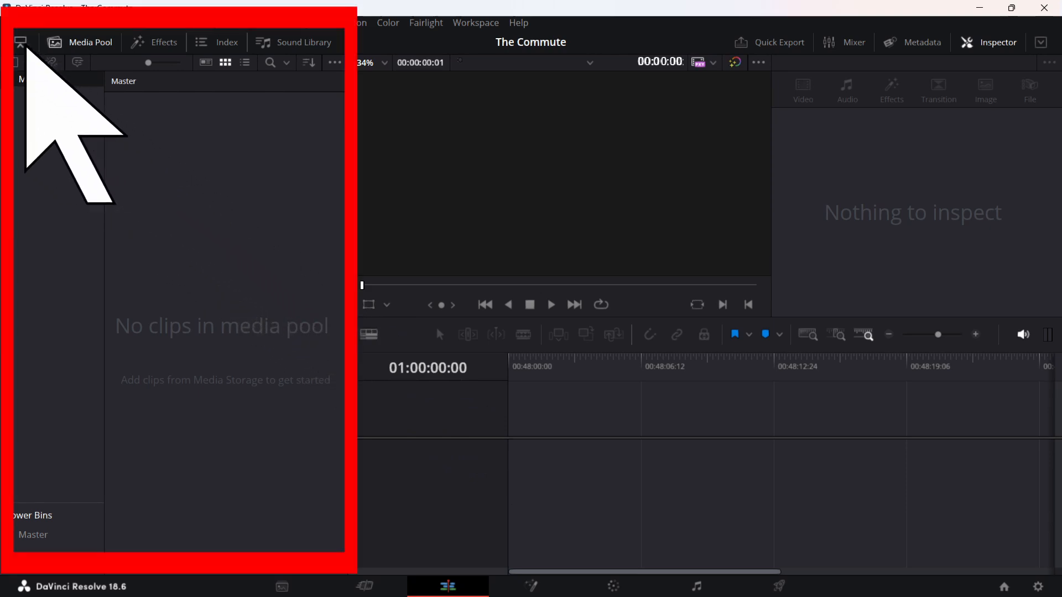
Reduce the Edit page's Media Pool to half height and enable Dual Screen with Full Screen Timeline.
left_click(20, 42)
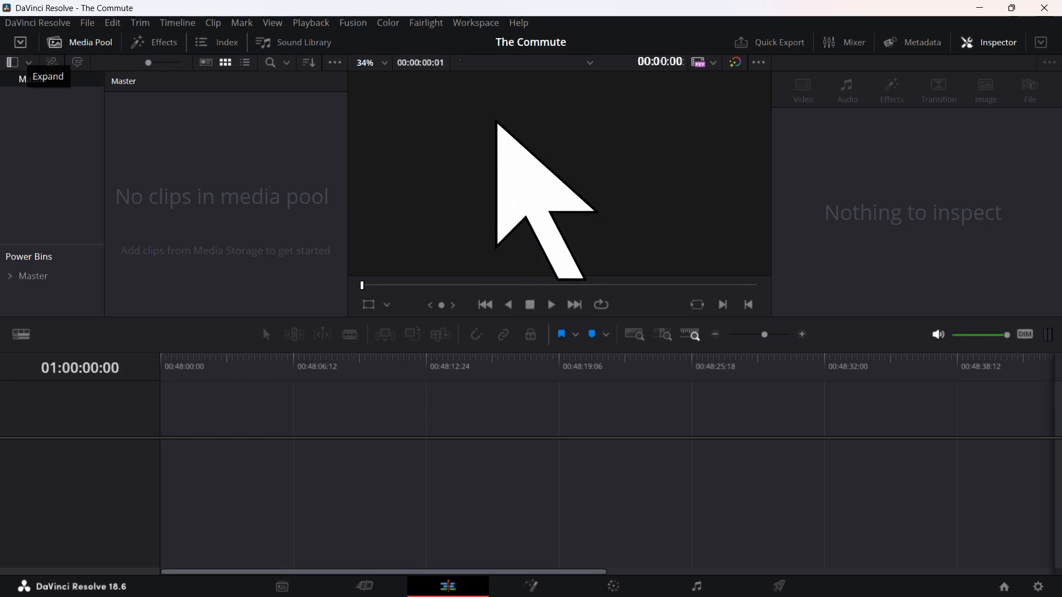
left_click(488, 23)
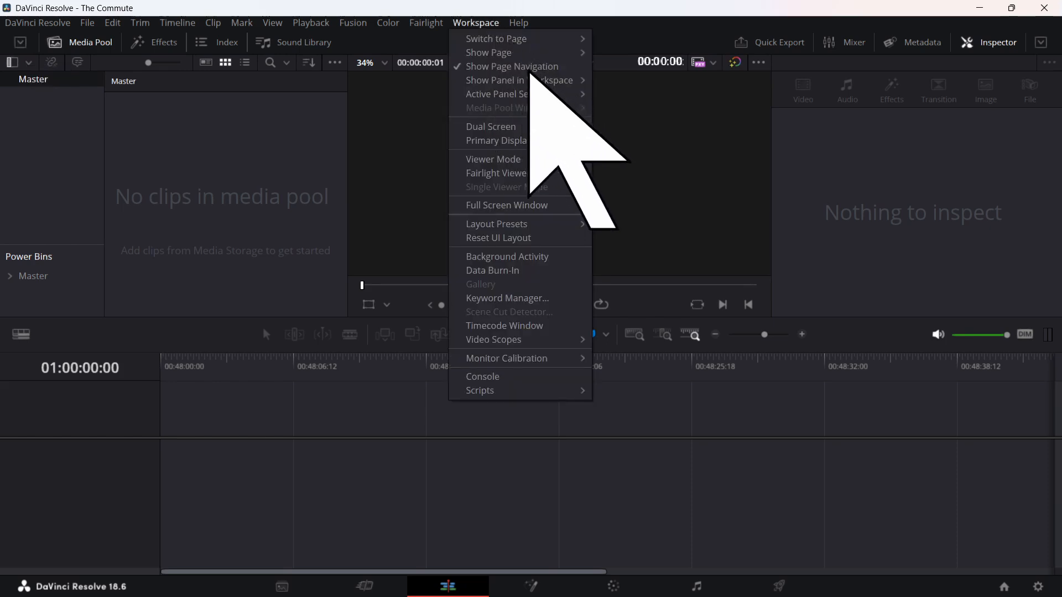
mouse_move(571, 125)
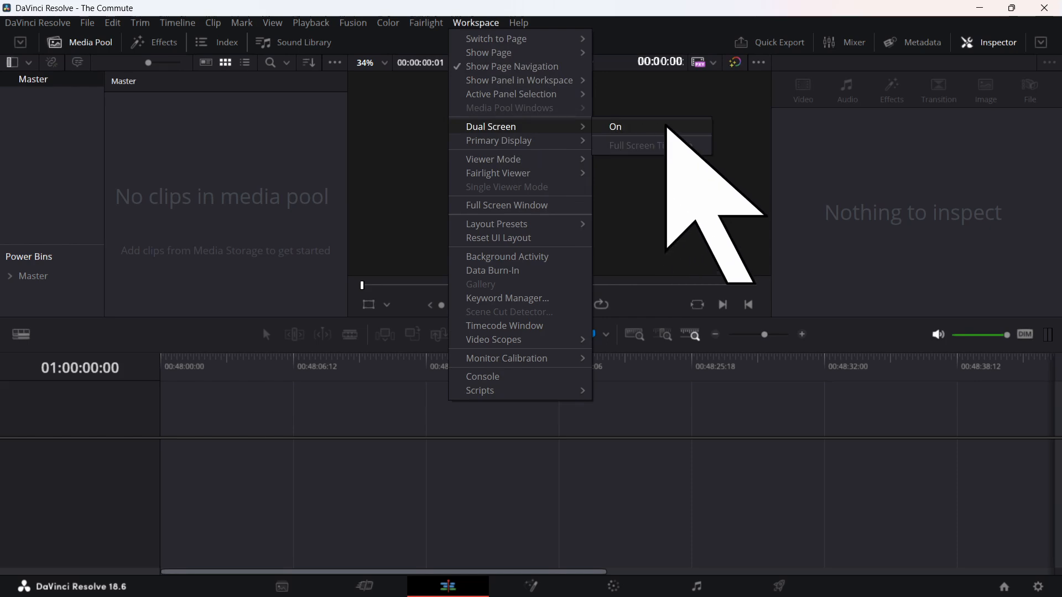
left_click(666, 127)
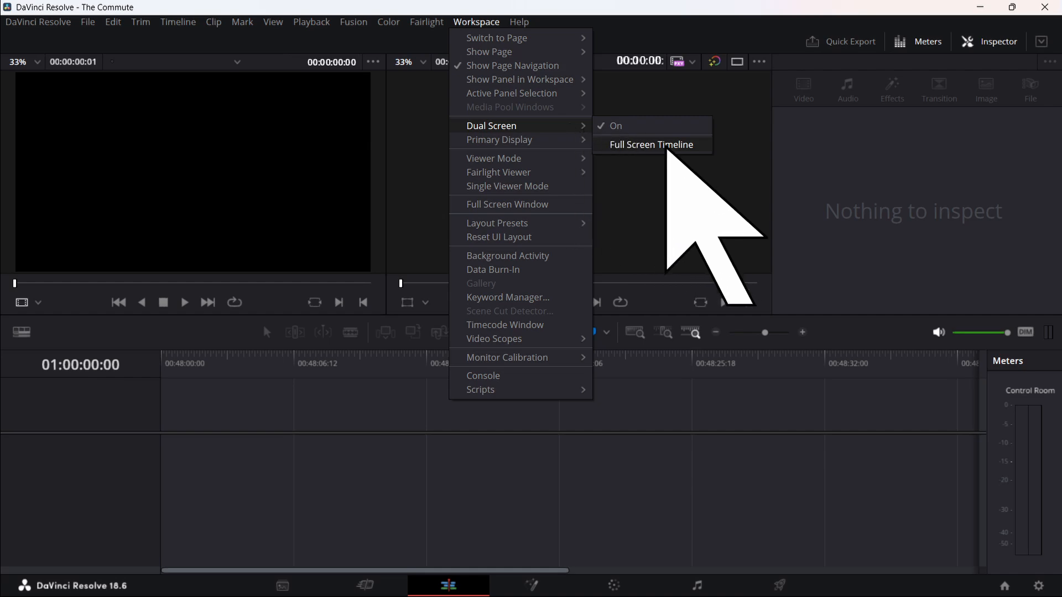
left_click(667, 146)
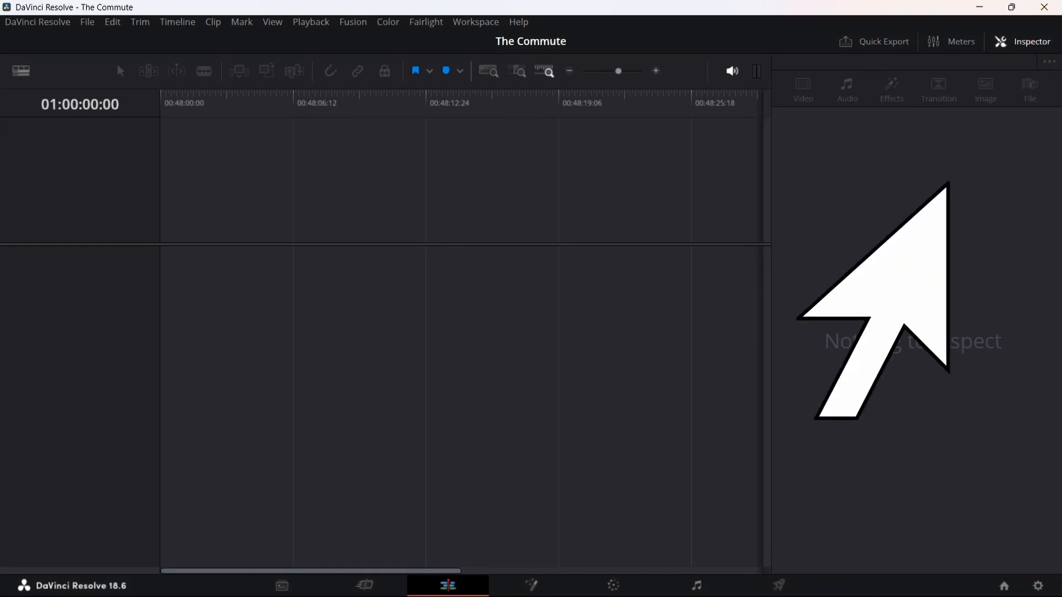
Toggle the Inspector off and on, and adjust the Media Pool height and bin list width on the second screen.
left_click(1022, 42)
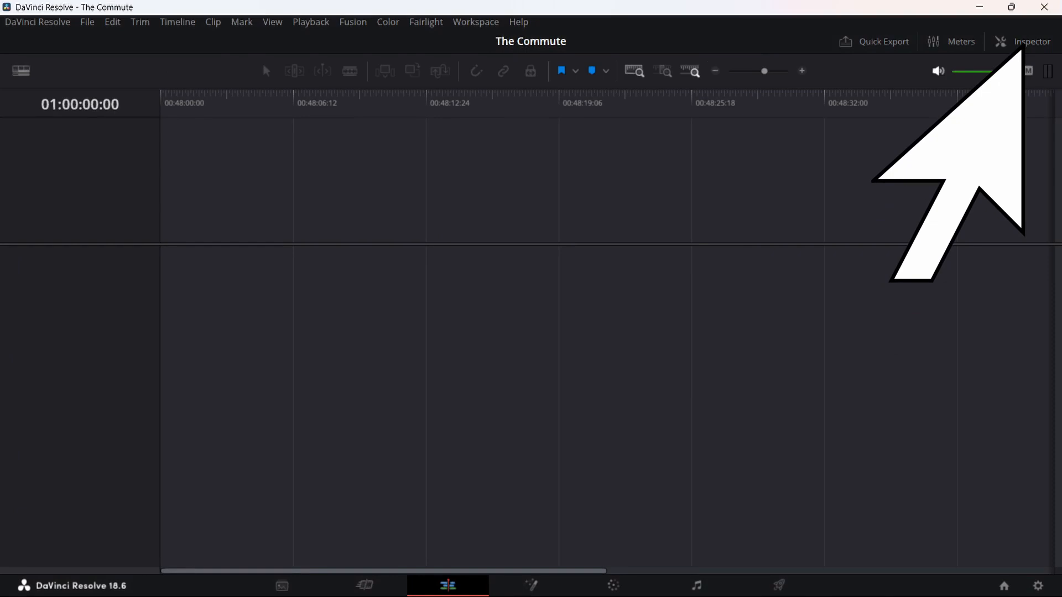
left_click(1022, 42)
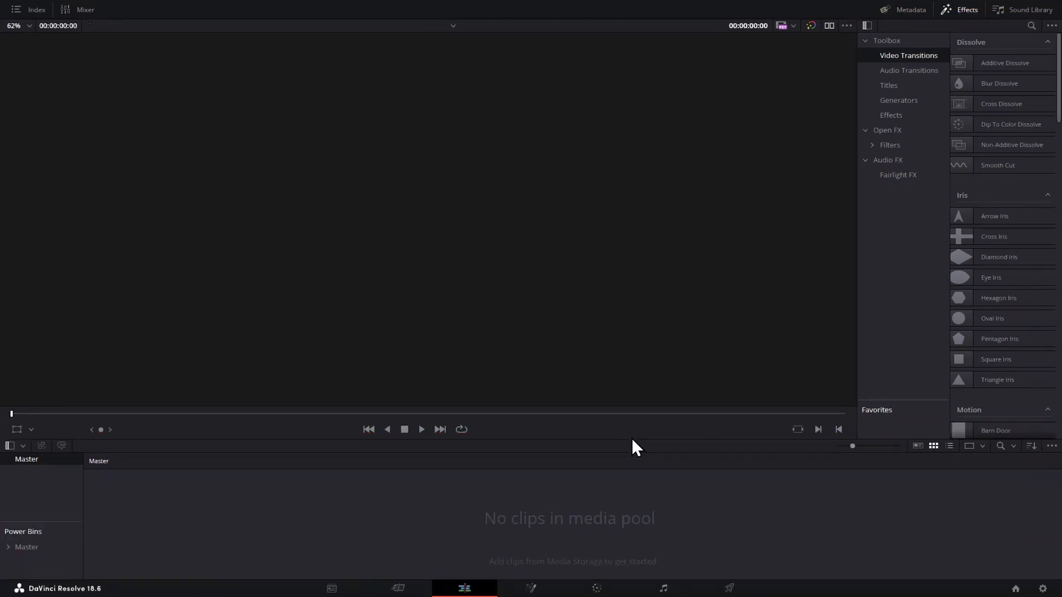
mouse_move(631, 438)
left_mouse_down()
mouse_move(612, 186)
mouse_move(624, 443)
left_mouse_up()
left_click_drag(84, 494, 163, 512)
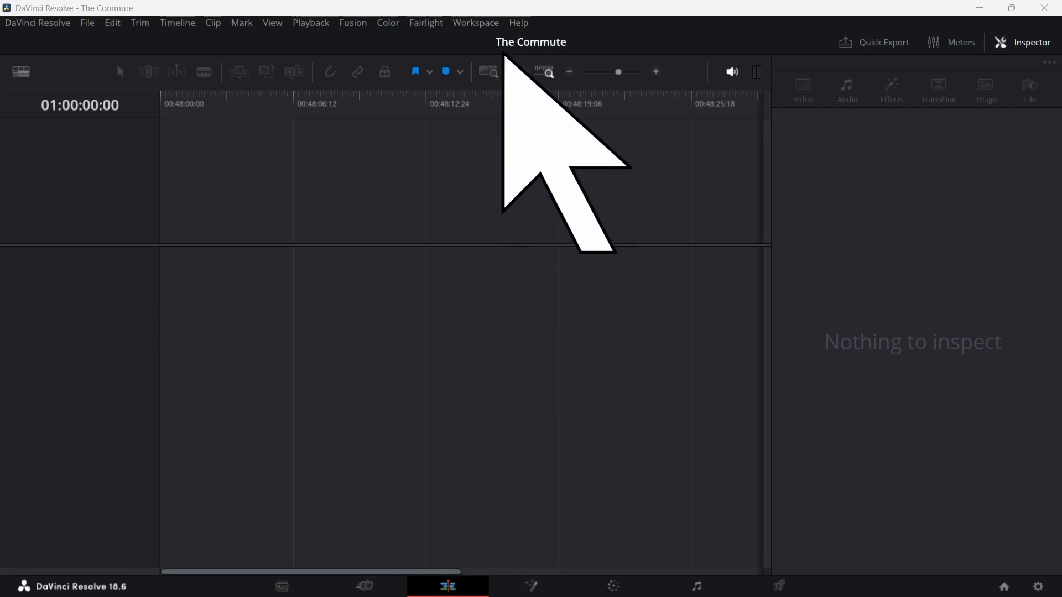
Switch the program to a full screen window and bring up the command for quitting it.
left_click(491, 23)
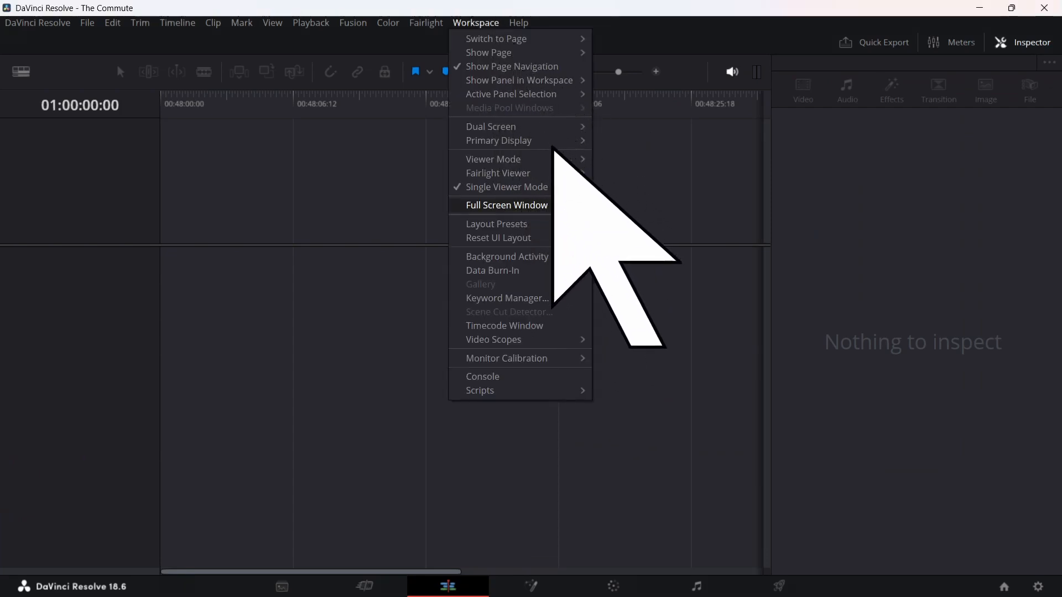
left_click(577, 205)
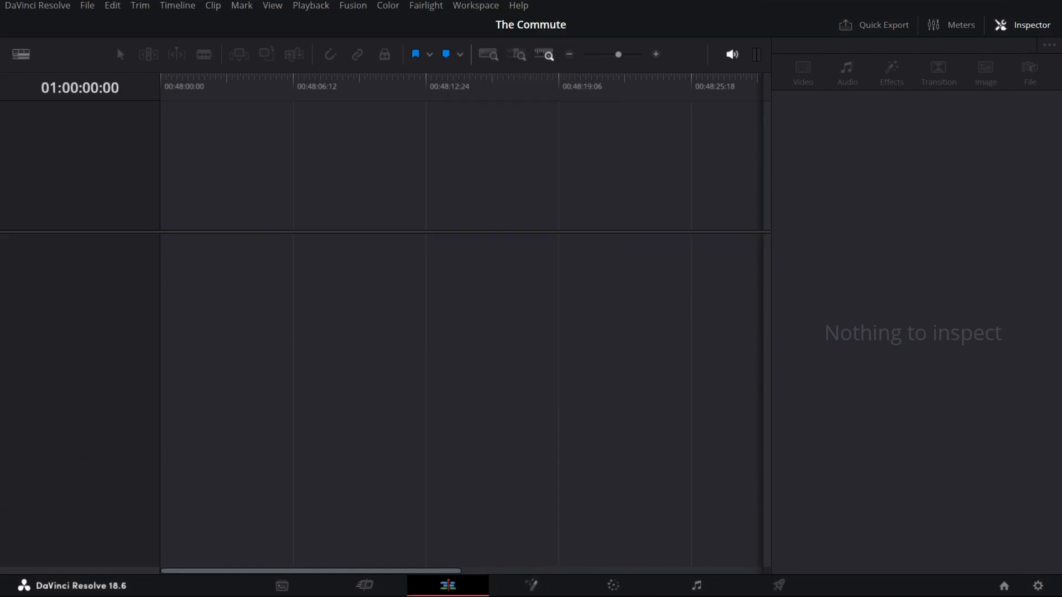
left_click(87, 6)
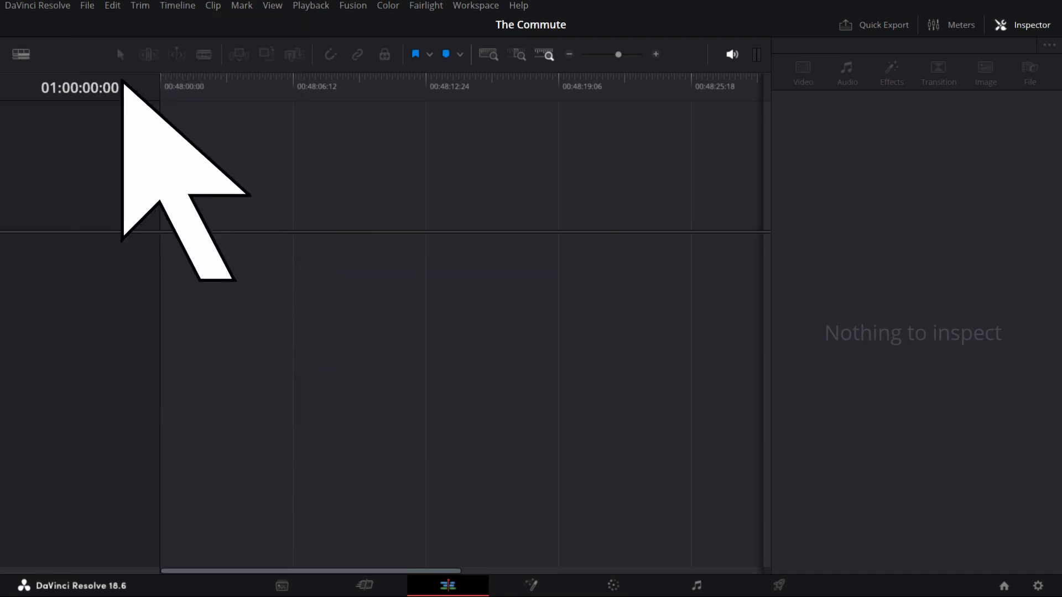
left_click(37, 6)
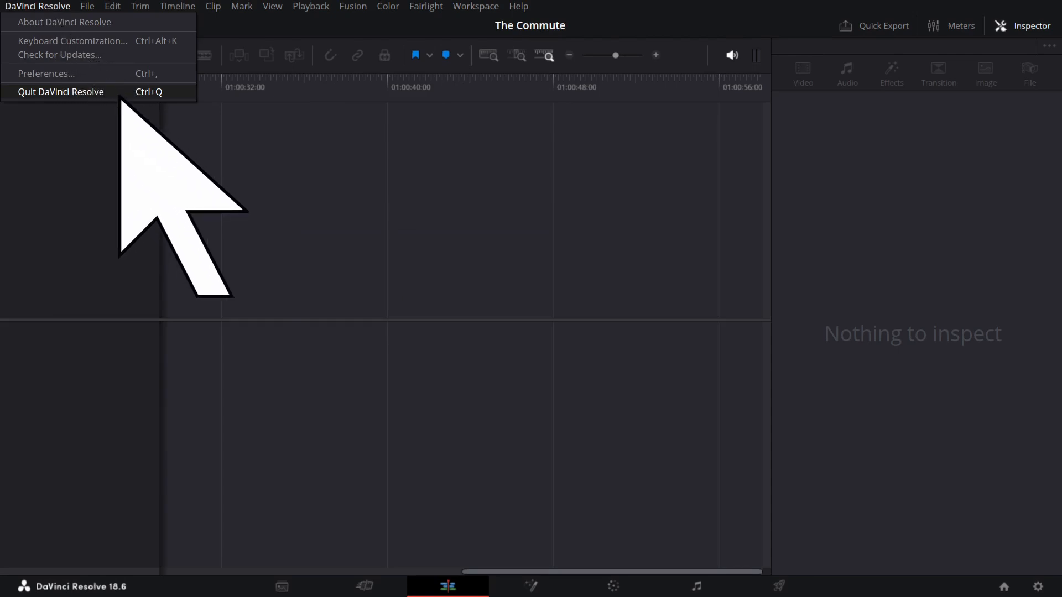